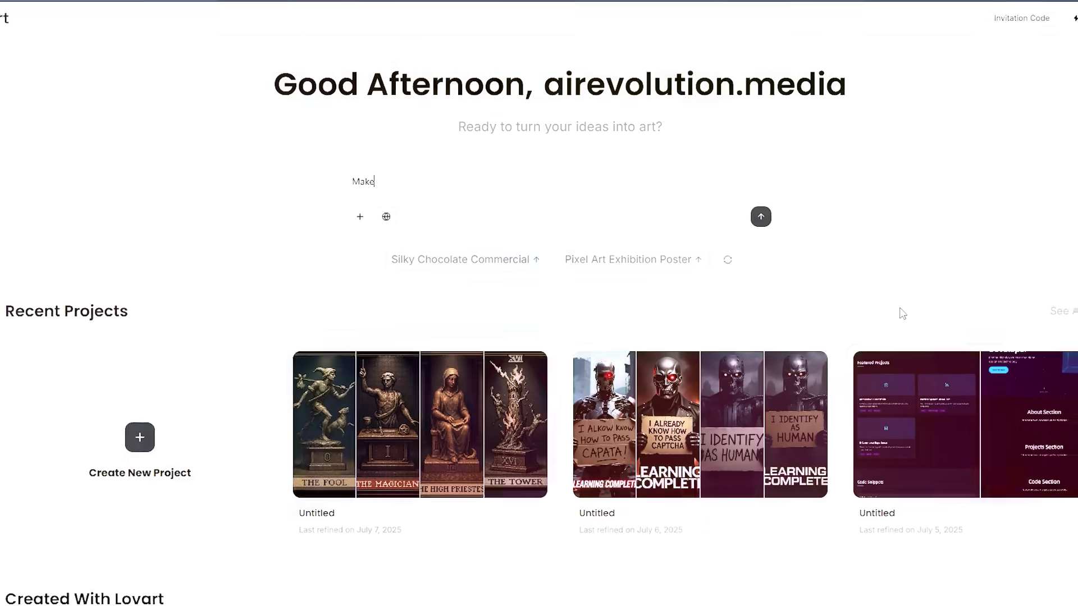
Enter the prompt 'Make a phone commercial video' in the home prompt box
{"action": "type", "text": "a phone comme"}
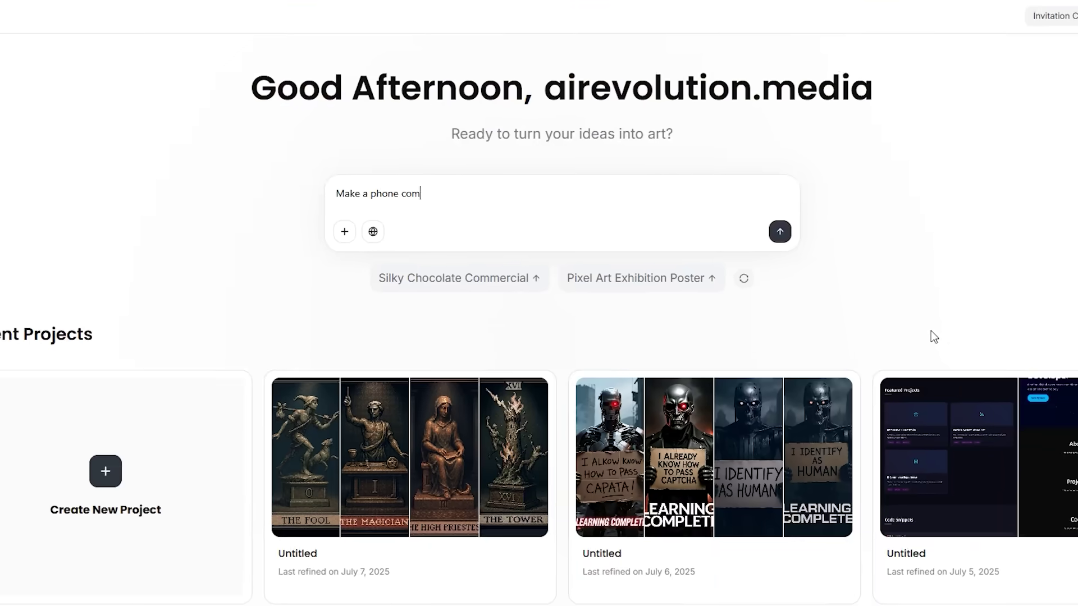
{"action": "type", "text": "rcial video"}
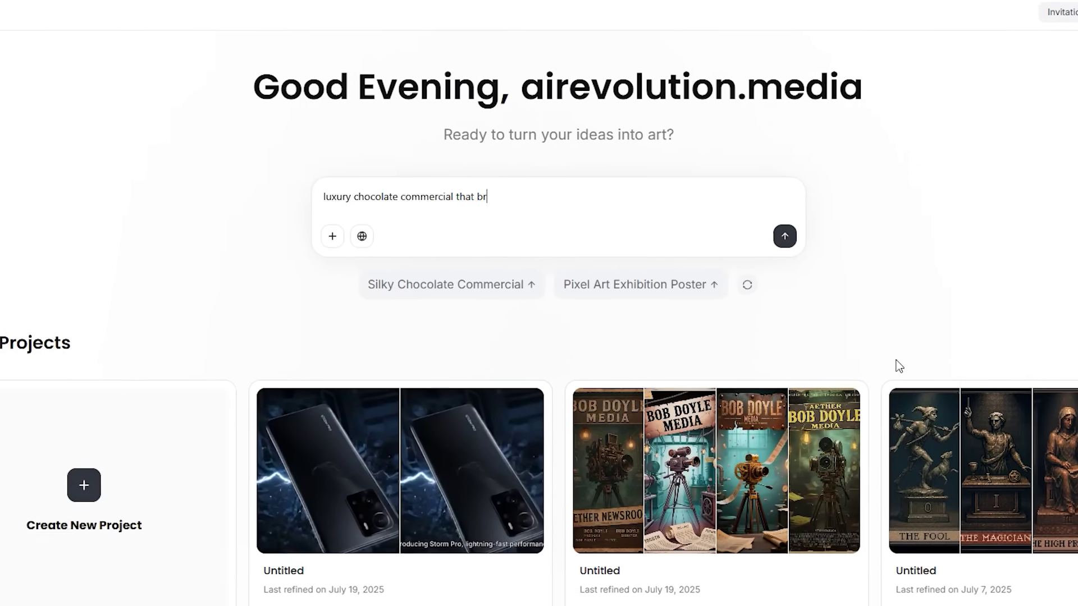
Continue writing the luxury chocolate commercial prompt in the home prompt box
{"action": "type", "text": "ng rea"}
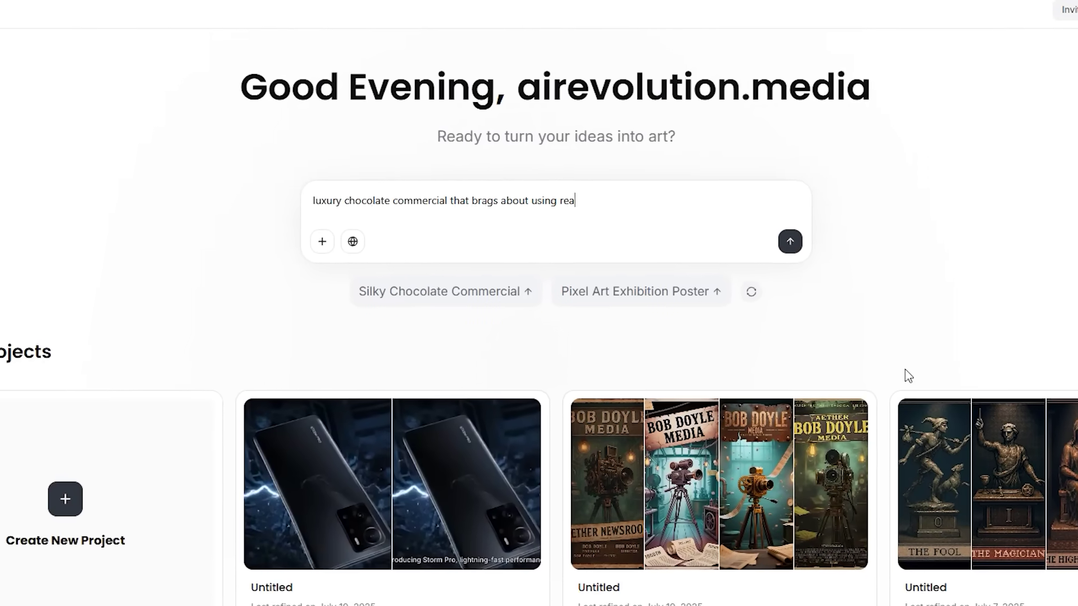
{"action": "type", "text": "s"}
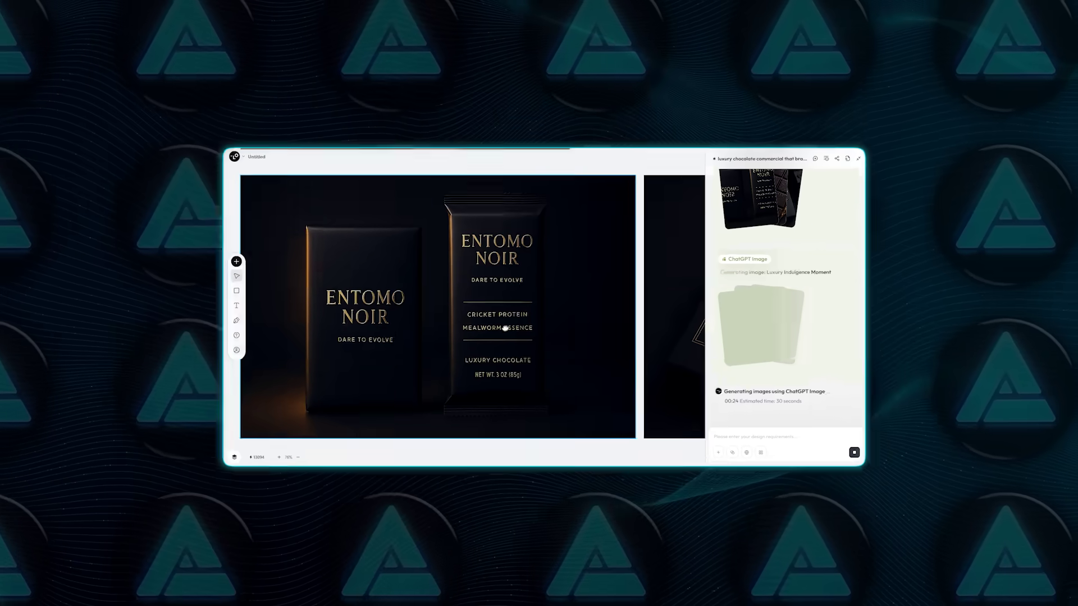
Pan across the Entomo Noir family lifestyle and insect ingredient images to the full packaging dieline
{"action": "scroll", "coordinate": [491, 377], "scroll_direction": "right", "scroll_amount": 5}
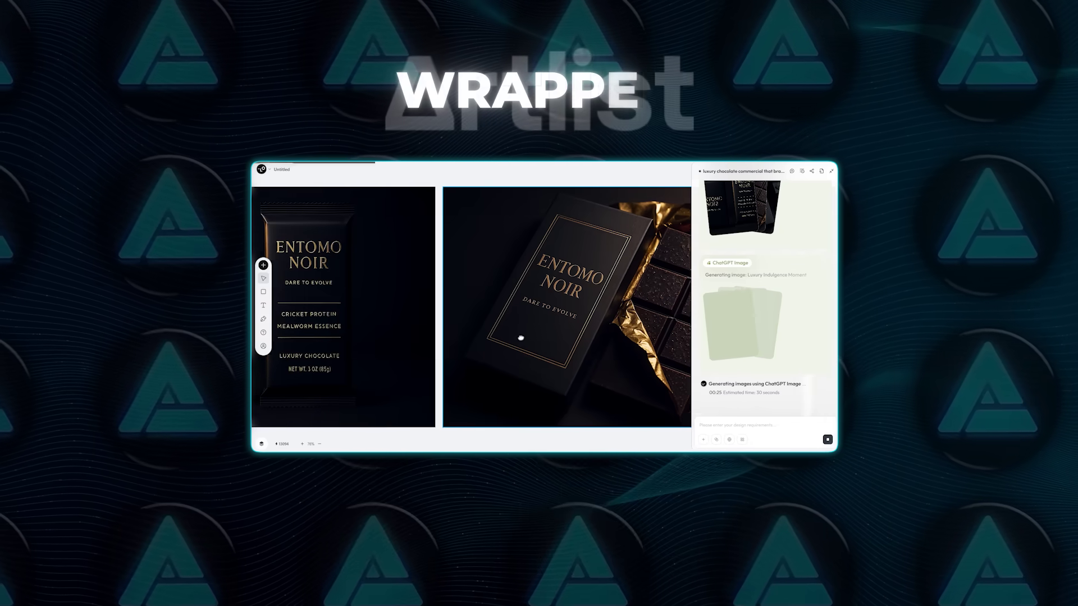
{"action": "scroll", "coordinate": [521, 337], "scroll_direction": "right", "scroll_amount": 5}
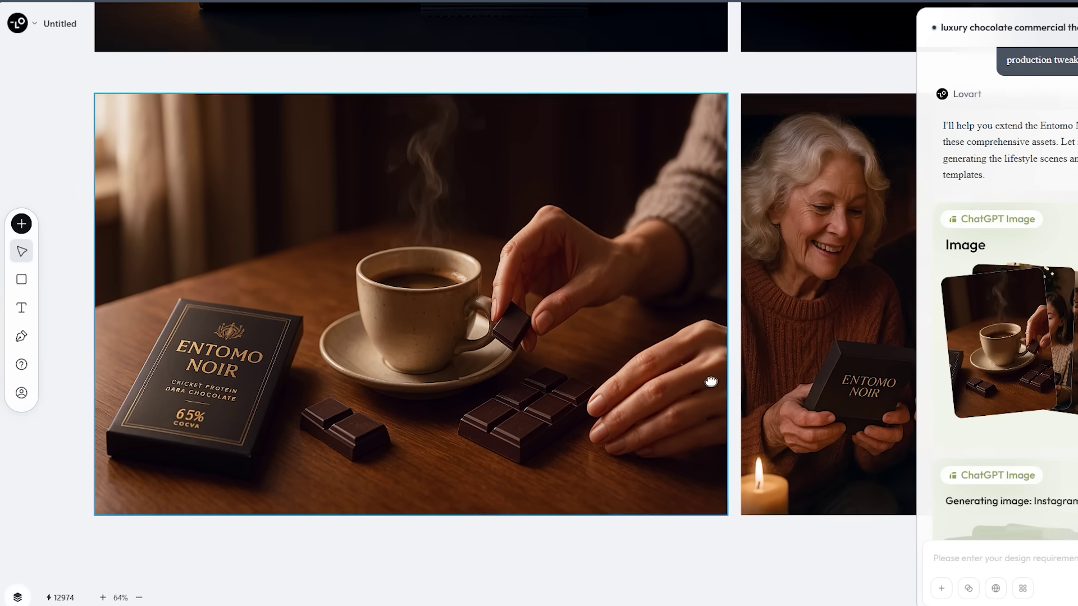
{"action": "left_click_drag", "start_coordinate": [711, 382], "coordinate": [433, 386]}
{"action": "scroll", "coordinate": [725, 378], "scroll_direction": "right", "scroll_amount": 5}
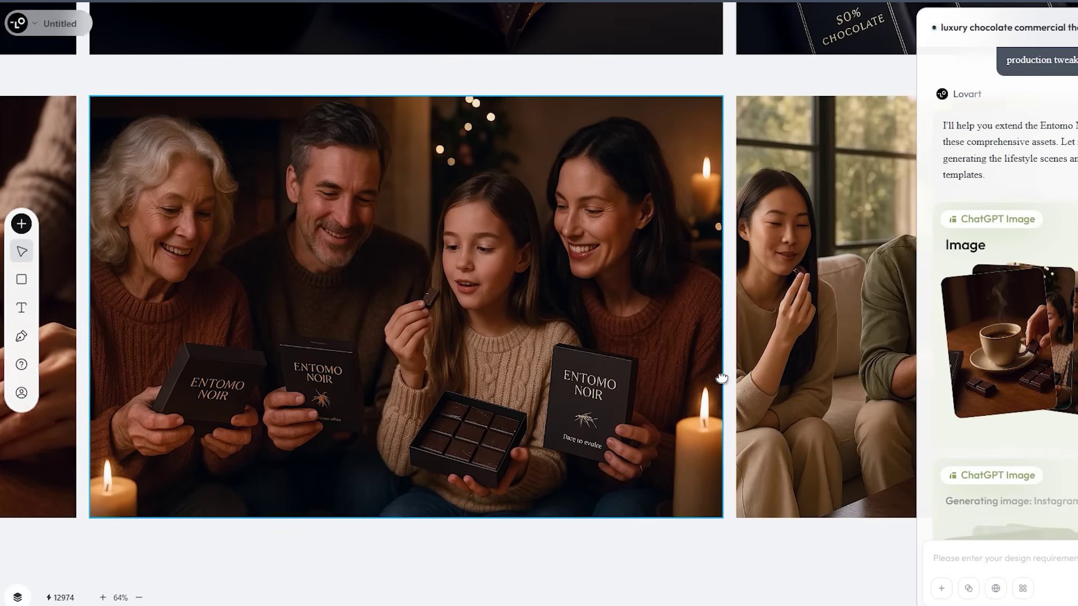
{"action": "scroll", "coordinate": [721, 378], "scroll_direction": "right", "scroll_amount": 3}
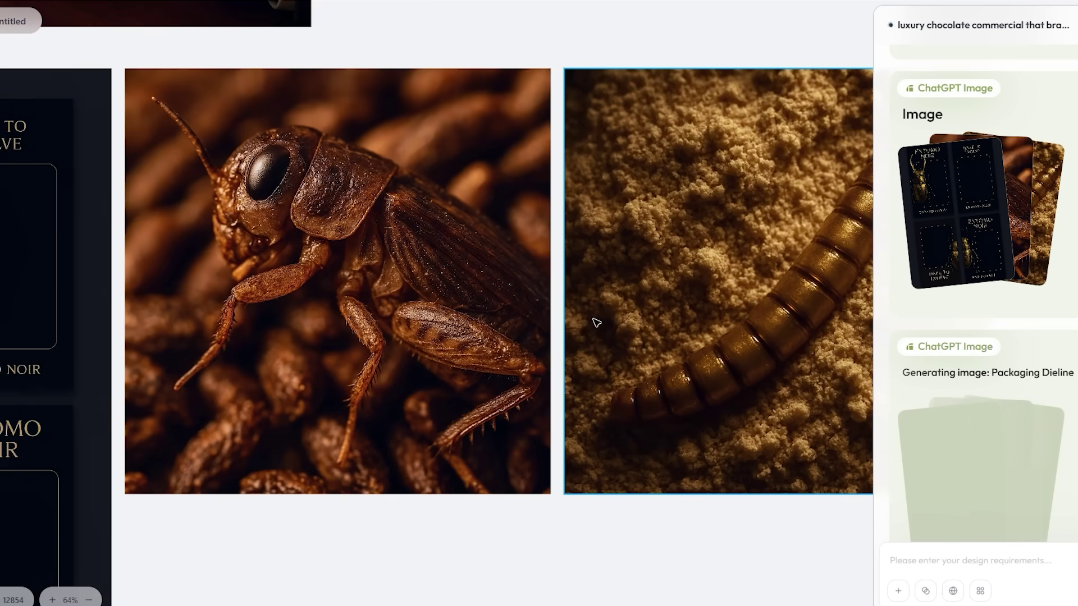
{"action": "left_click_drag", "start_coordinate": [596, 323], "coordinate": [525, 377]}
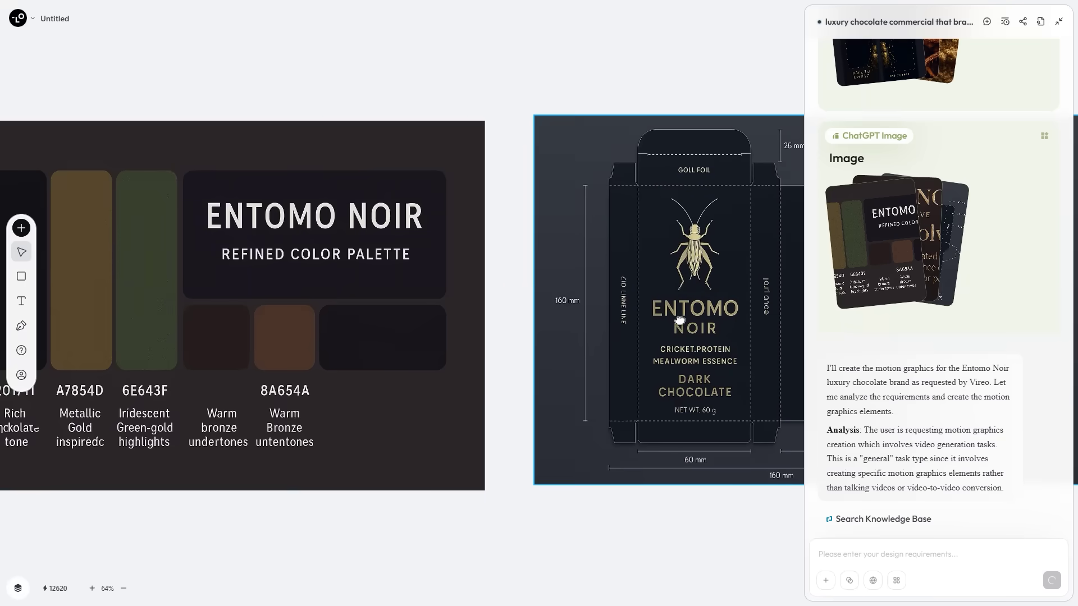
{"action": "left_click_drag", "start_coordinate": [680, 320], "coordinate": [336, 333]}
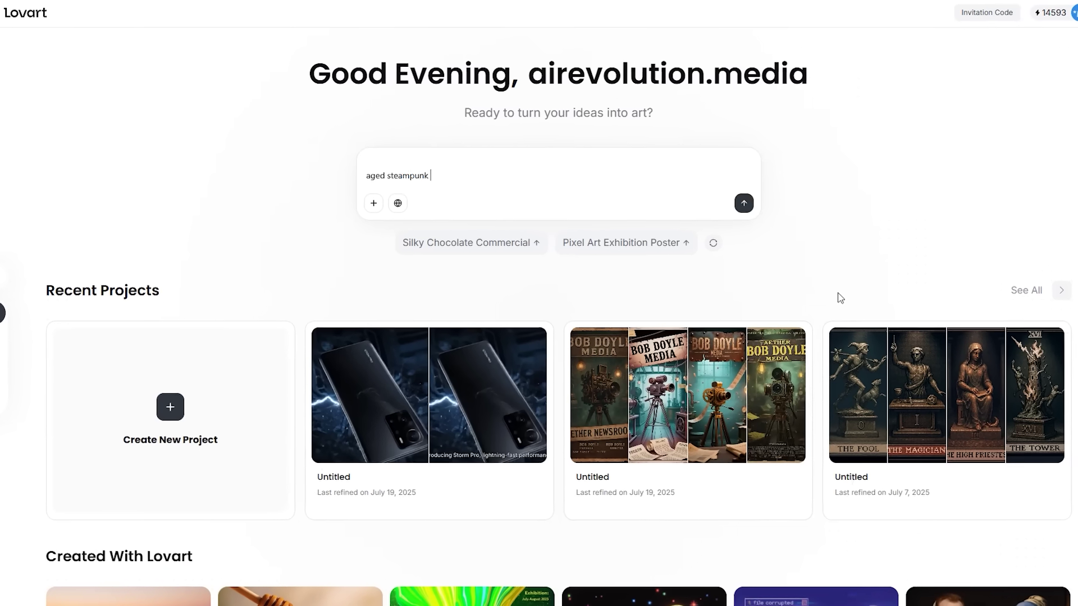
Enter the two-line prompt 'aged steampunk poster for the Bob Doyle' / 'Media film'
{"action": "type", "text": "poster for th"}
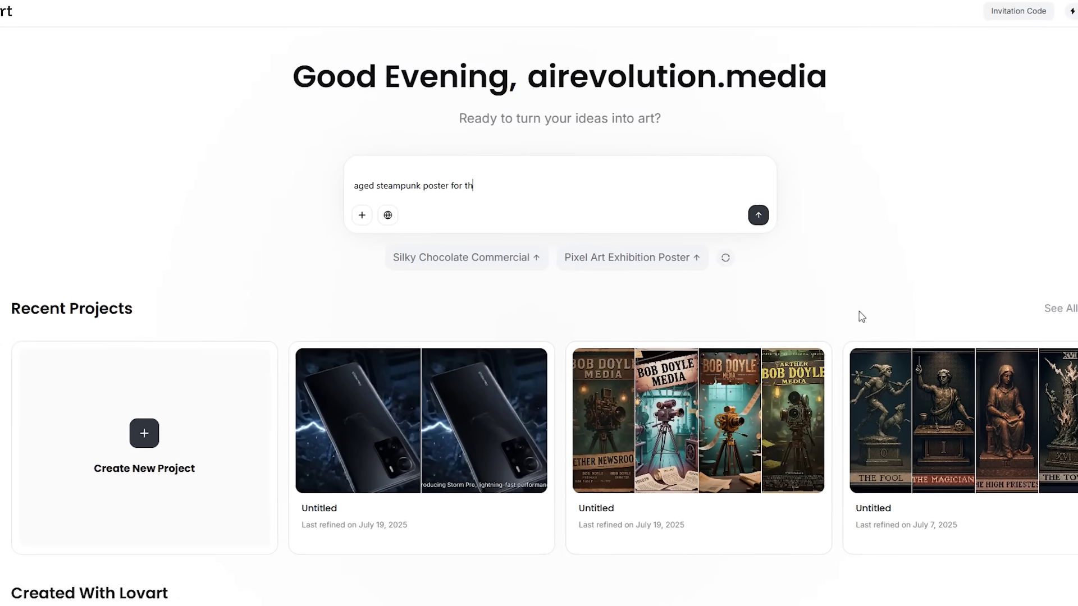
{"action": "type", "text": "e Bob Doyle"}
{"action": "key", "text": "shift+Return"}
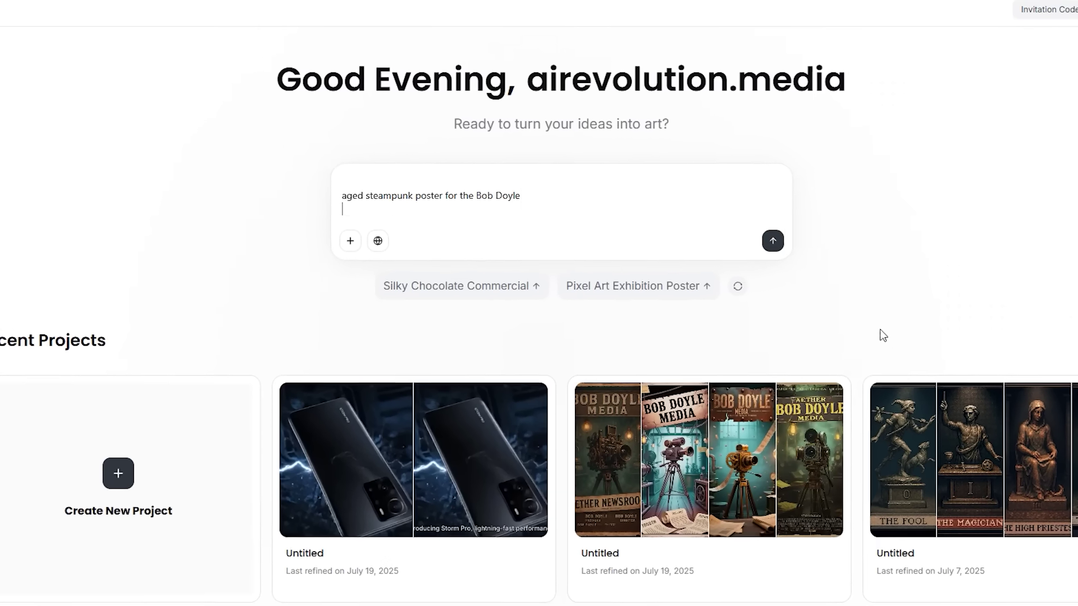
{"action": "type", "text": "Media film"}
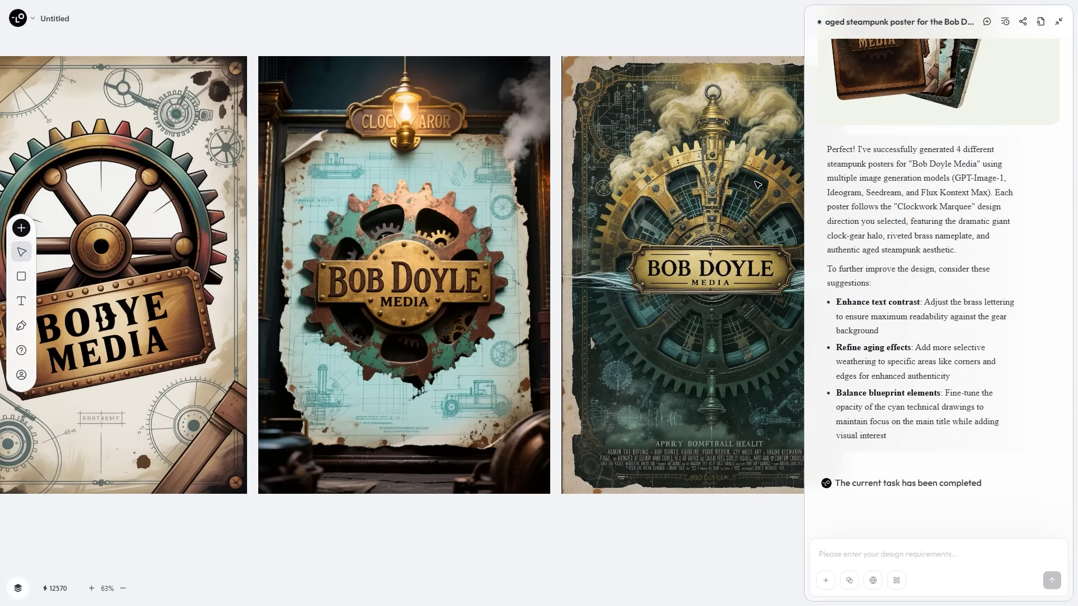
Request that the gear-halo poster's Bob Doyle Media title become 'QUESTION EVERYTHING'
{"action": "left_click", "coordinate": [687, 178]}
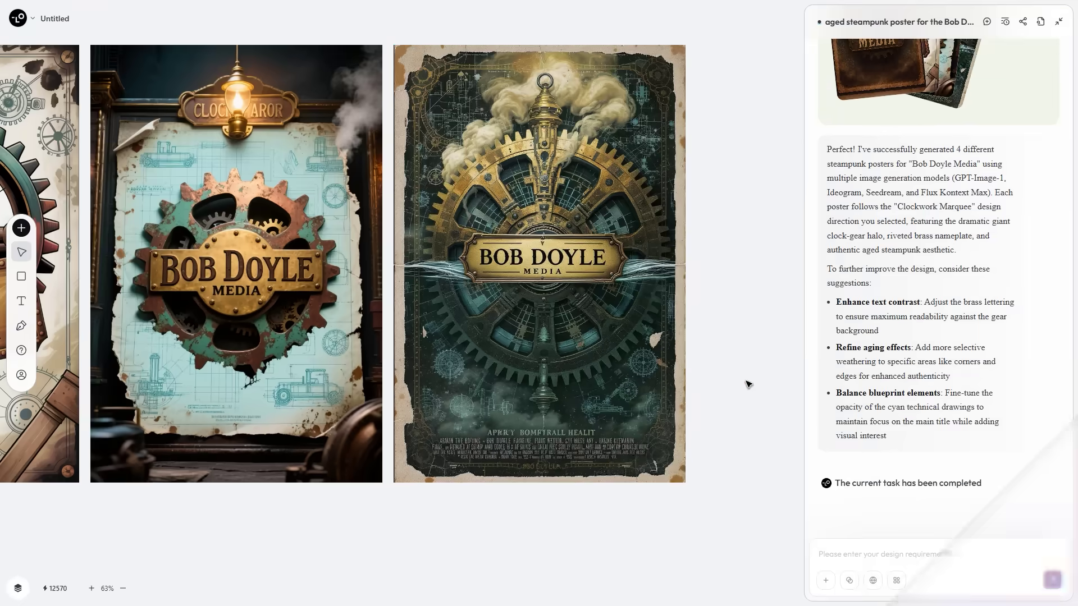
{"action": "left_click", "coordinate": [540, 336]}
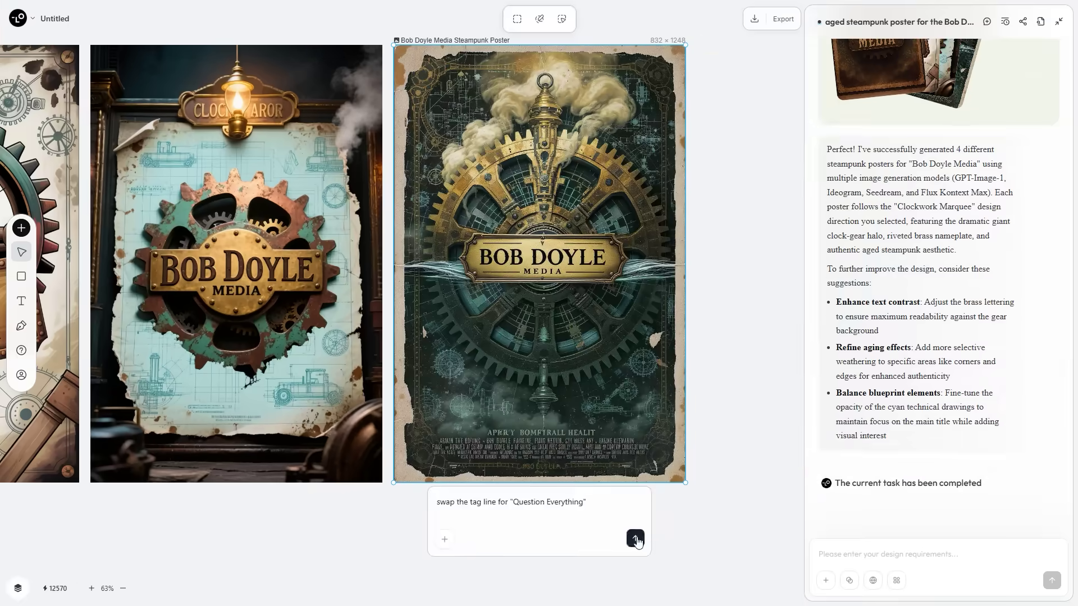
{"action": "left_click", "coordinate": [679, 514]}
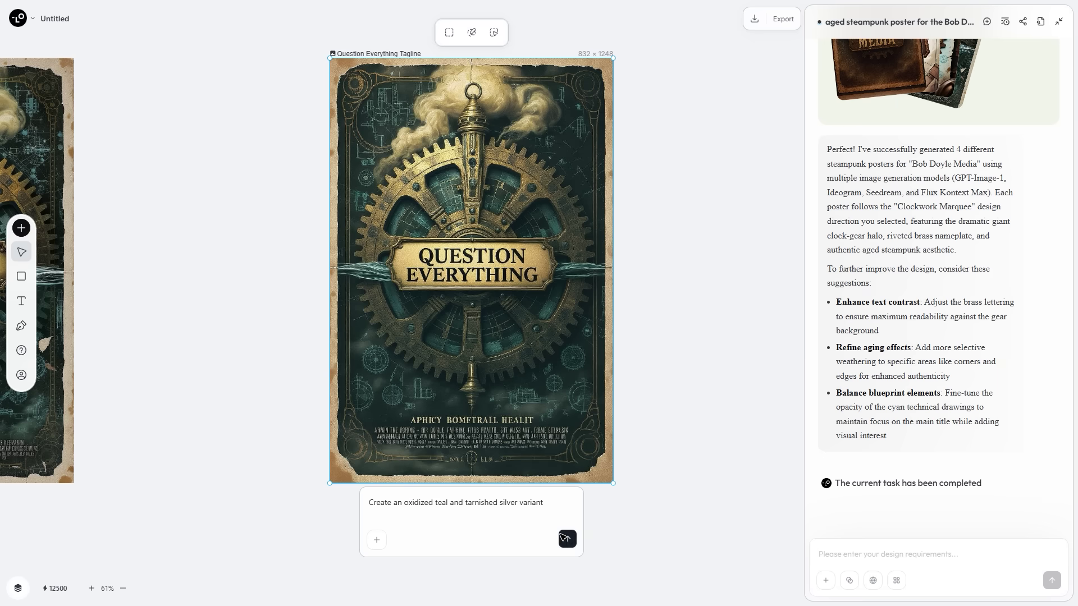
Request oxidized teal/tarnished silver and high-contrast noir teaser poster variants, viewing each result
{"action": "left_click", "coordinate": [567, 539]}
{"action": "left_click_drag", "start_coordinate": [691, 520], "coordinate": [483, 544]}
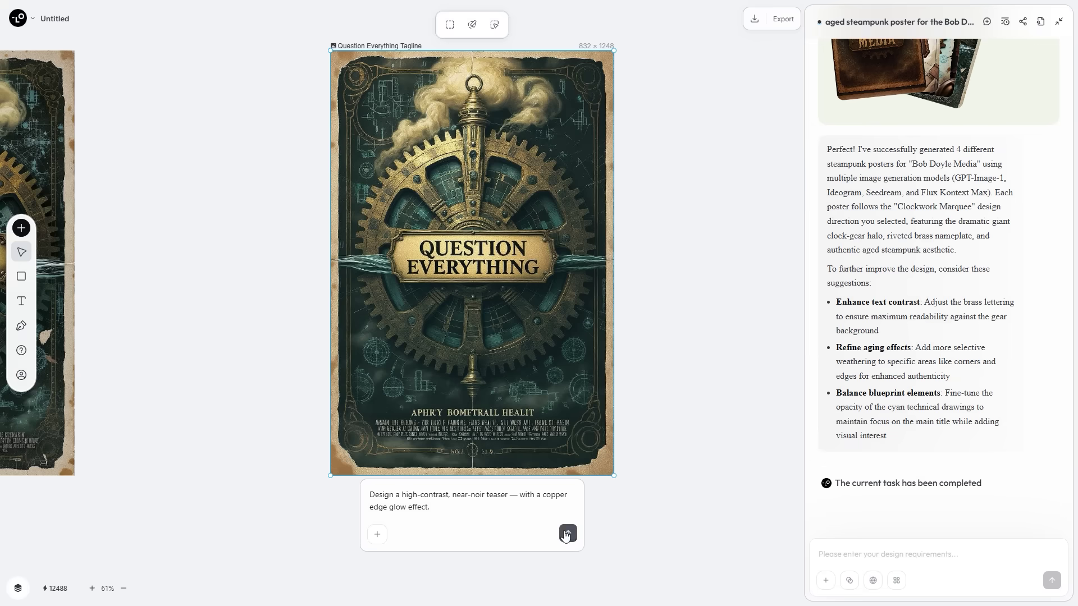
{"action": "left_click", "coordinate": [566, 536]}
{"action": "left_click_drag", "start_coordinate": [737, 510], "coordinate": [566, 547]}
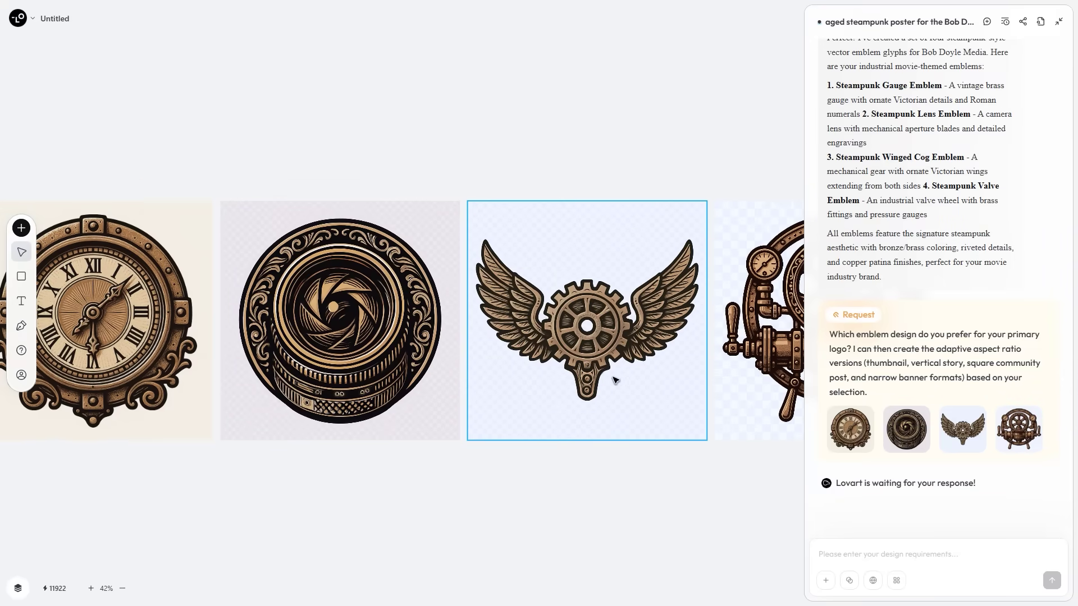
Choose the camera lens emblem as primary logo, then the stacked-text Bob Doyle Media logo
{"action": "left_click_drag", "start_coordinate": [635, 381], "coordinate": [538, 380]}
{"action": "left_click_drag", "start_coordinate": [443, 380], "coordinate": [397, 380]}
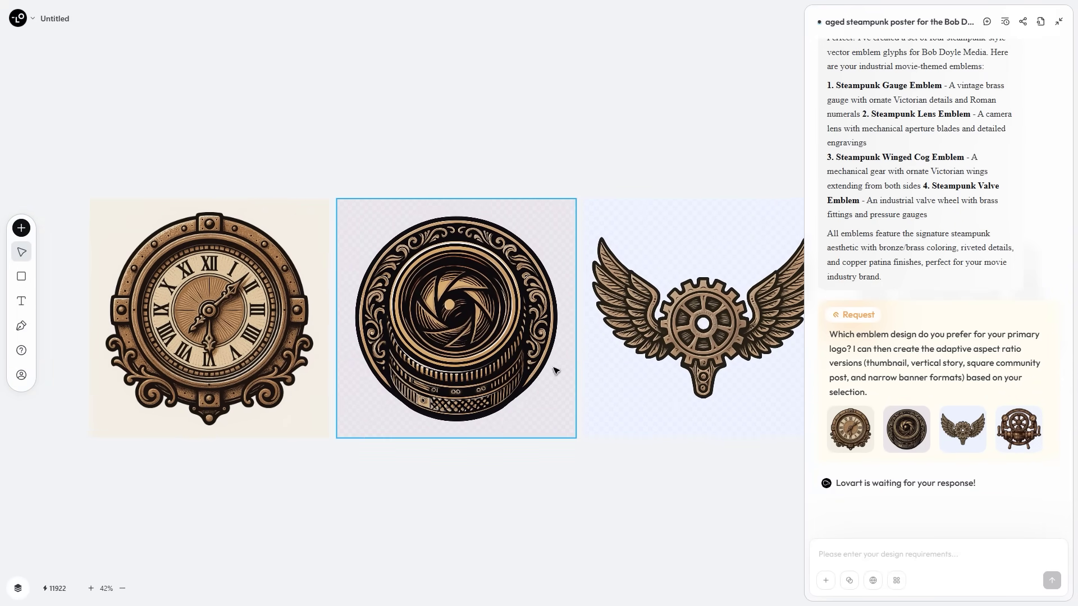
{"action": "left_click", "coordinate": [915, 441]}
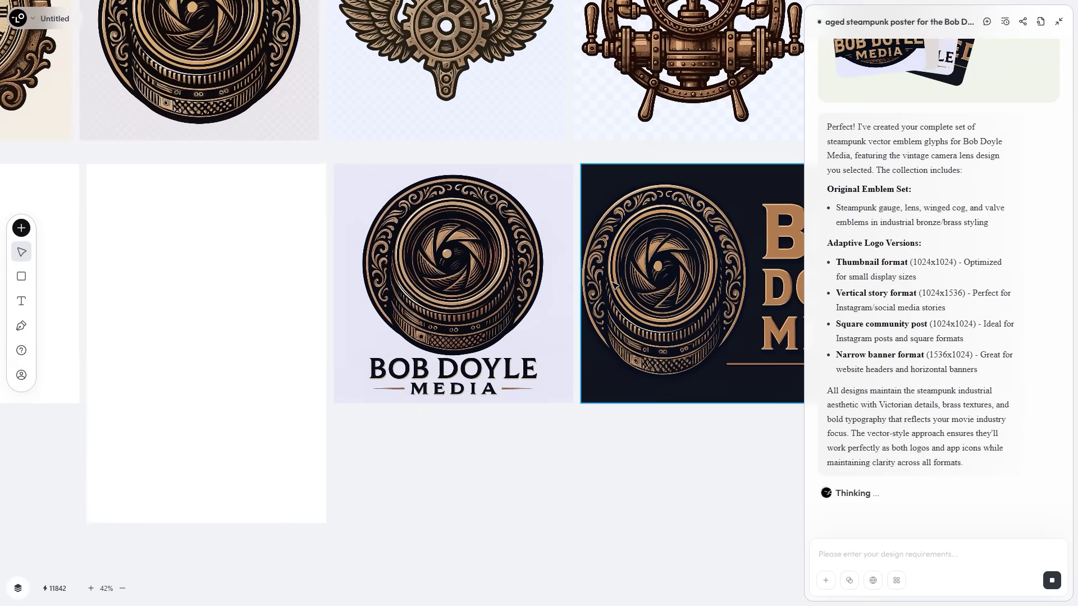
{"action": "left_click_drag", "start_coordinate": [317, 305], "coordinate": [702, 289]}
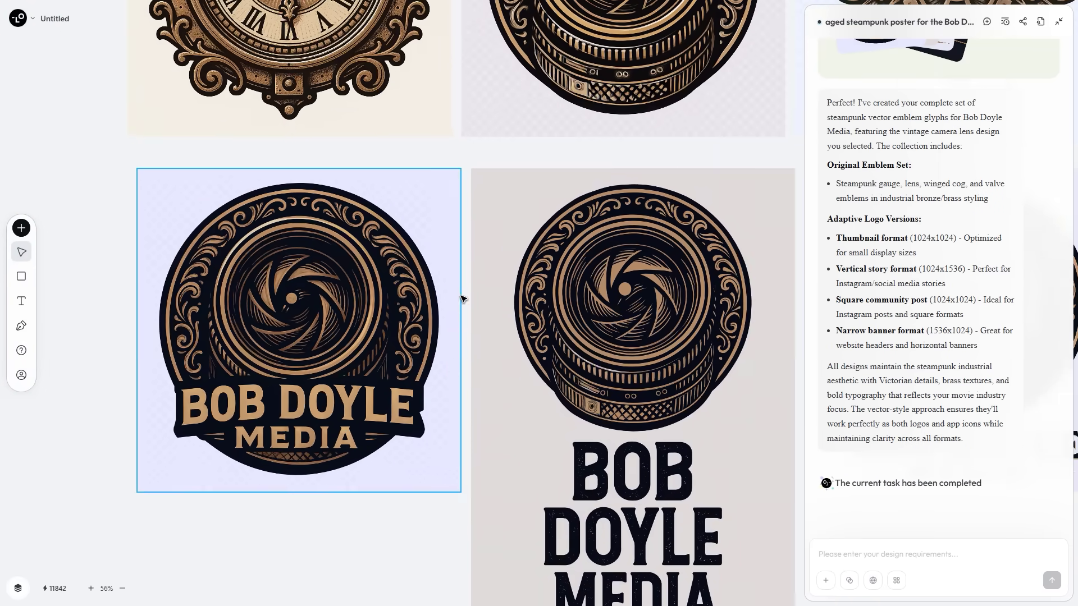
{"action": "left_click", "coordinate": [563, 296]}
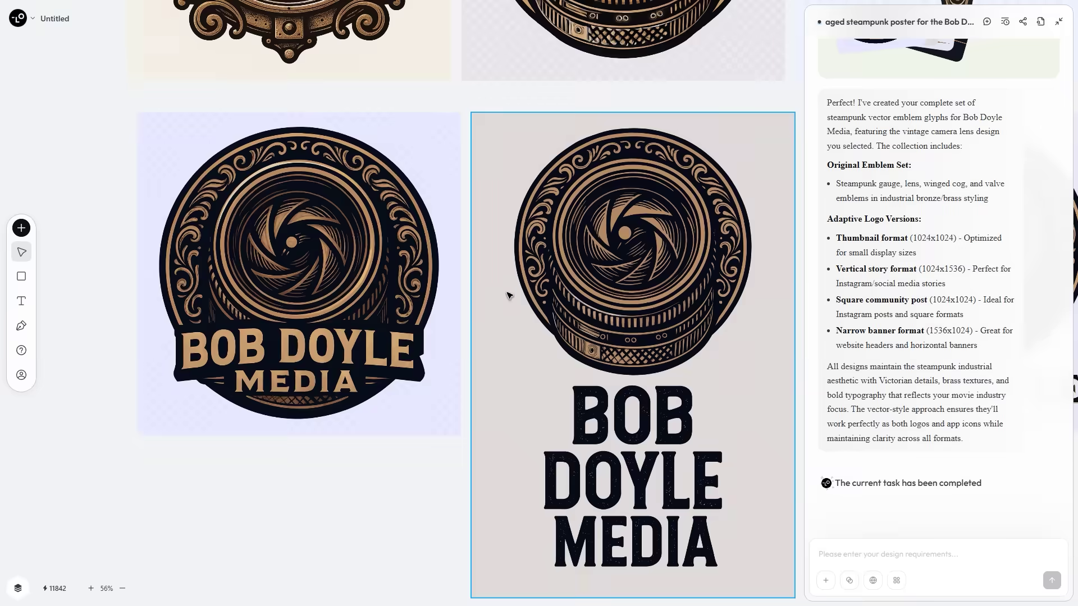
{"action": "left_click_drag", "start_coordinate": [563, 296], "coordinate": [394, 303]}
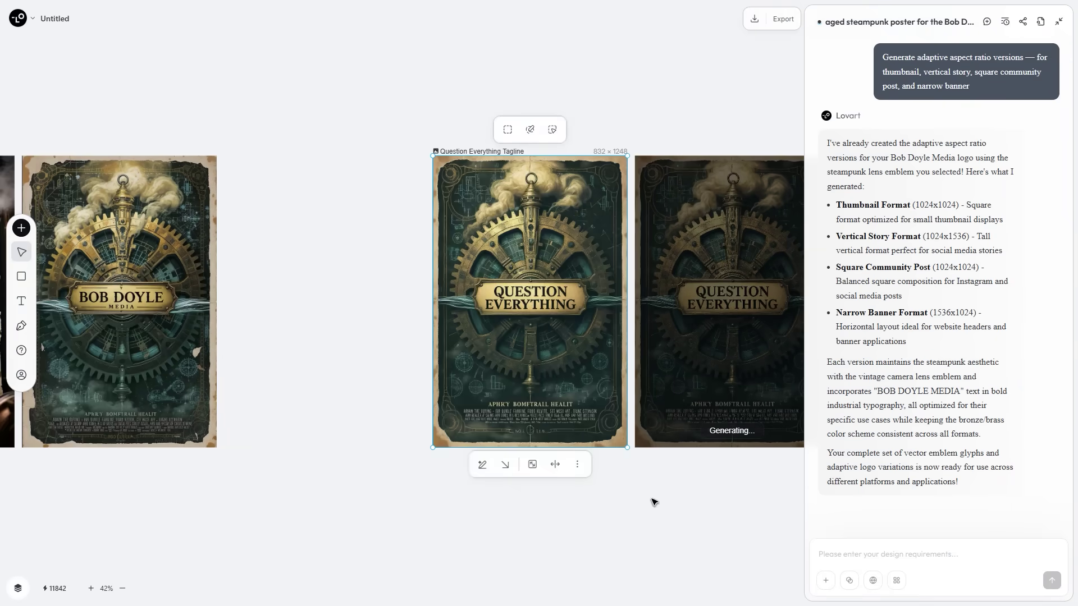
Pan the pixel tarot canvas to The Fool and The Magician cards
{"action": "left_click_drag", "start_coordinate": [607, 488], "coordinate": [605, 492]}
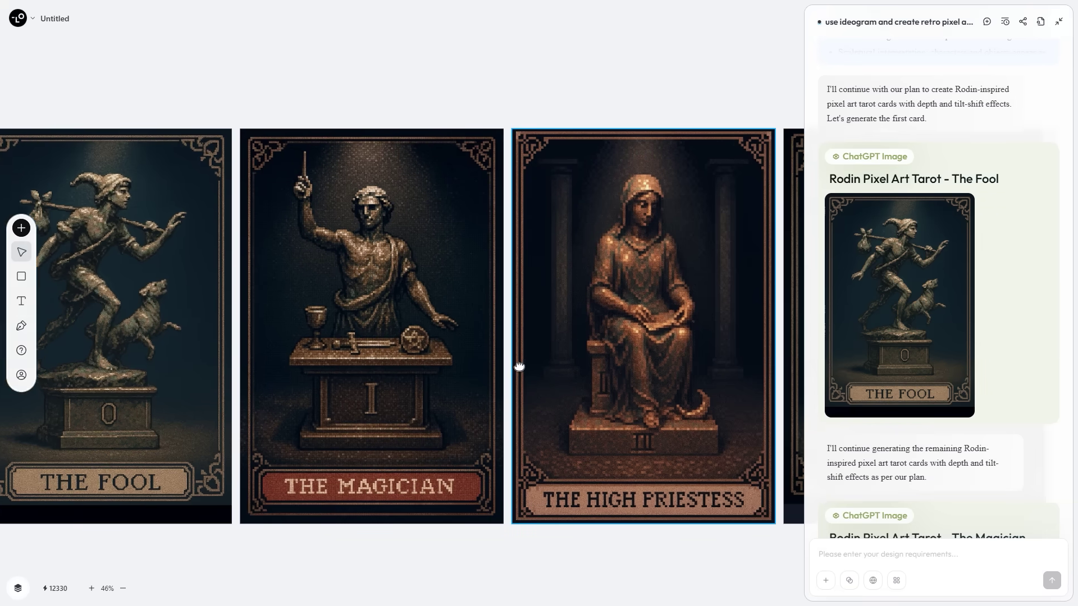
Pan past The High Priestess and The Tower cards to the knight's forest rider storyboard image
{"action": "left_click_drag", "start_coordinate": [519, 367], "coordinate": [416, 368]}
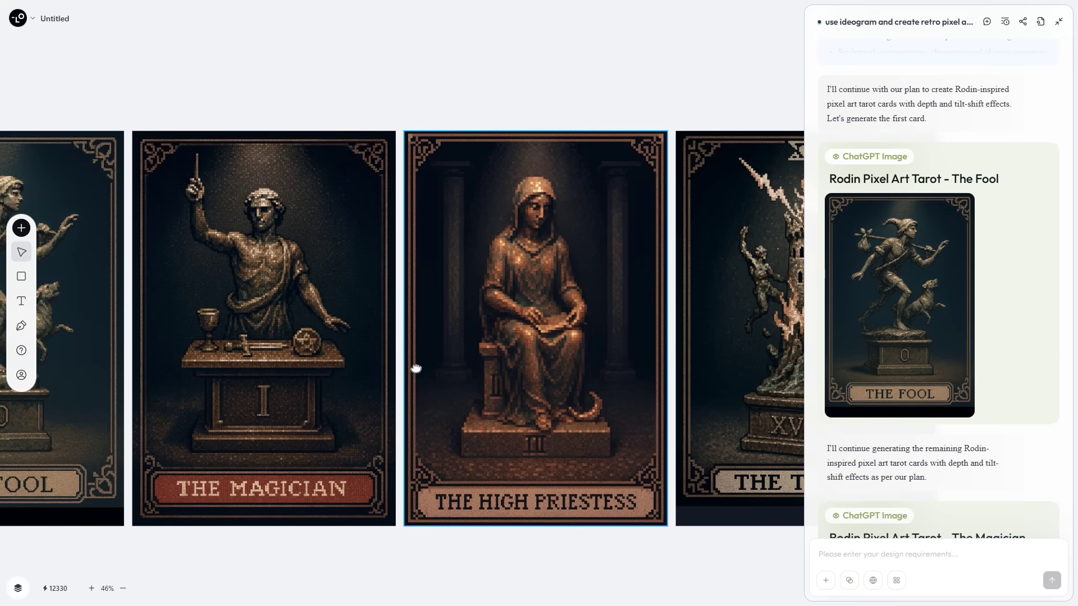
{"action": "left_click_drag", "start_coordinate": [710, 372], "coordinate": [496, 372]}
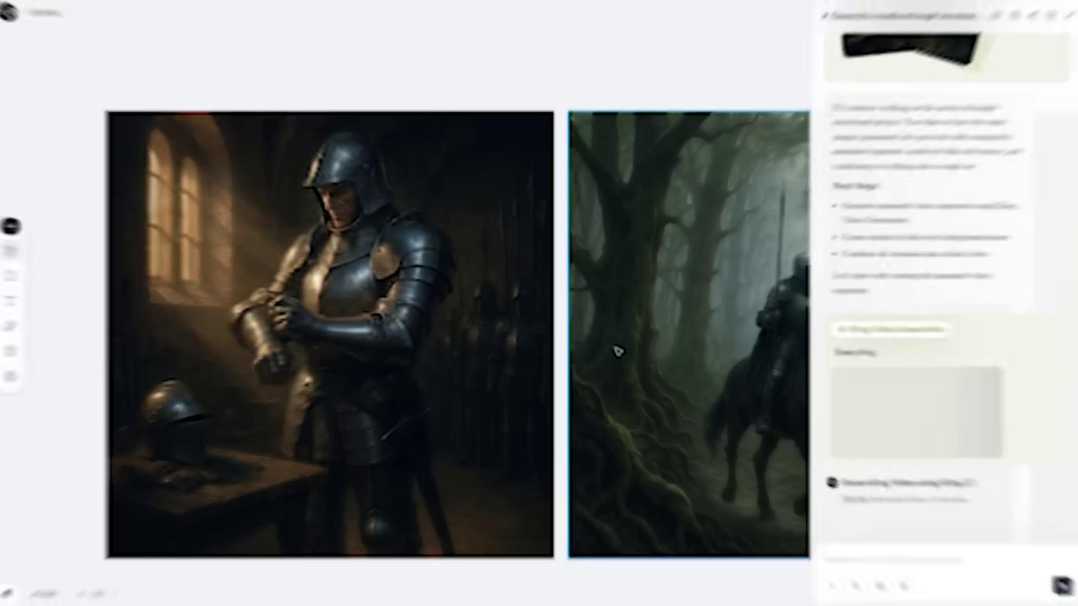
{"action": "left_click_drag", "start_coordinate": [616, 354], "coordinate": [272, 335]}
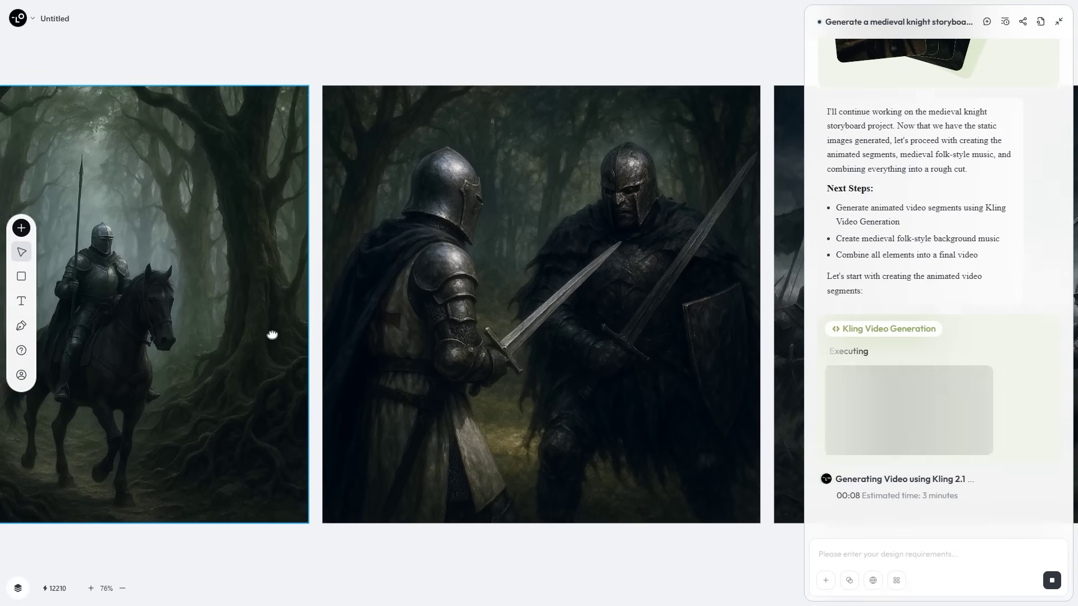
Pan across the knight storyboard images while the Triumphant_Return scene generates
{"action": "left_click_drag", "start_coordinate": [680, 342], "coordinate": [532, 339]}
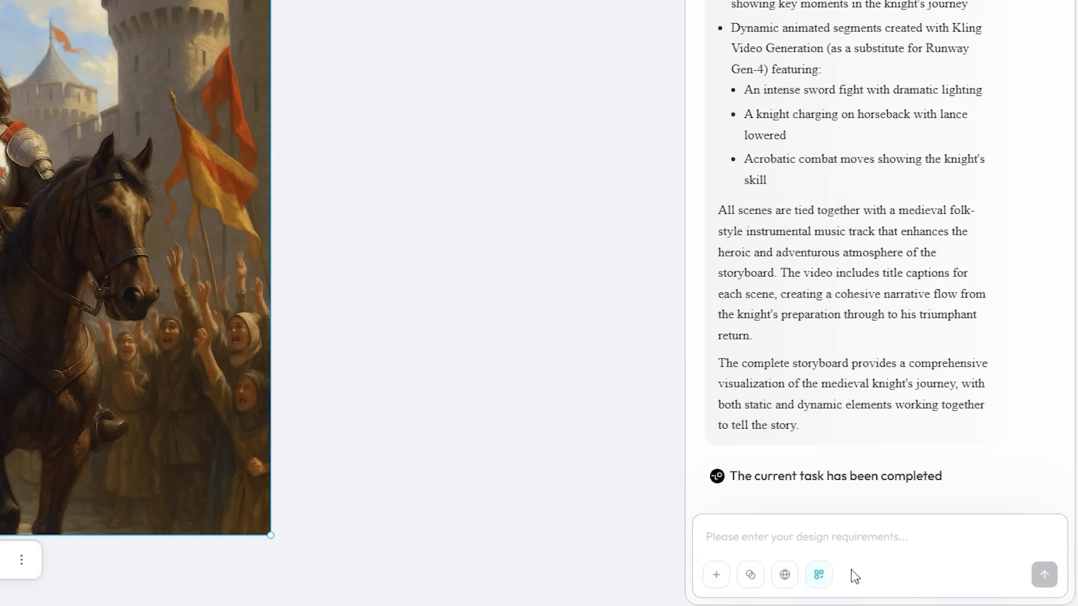
Browse the video model preferences, then bring up the gallery of styles
{"action": "left_click", "coordinate": [826, 578]}
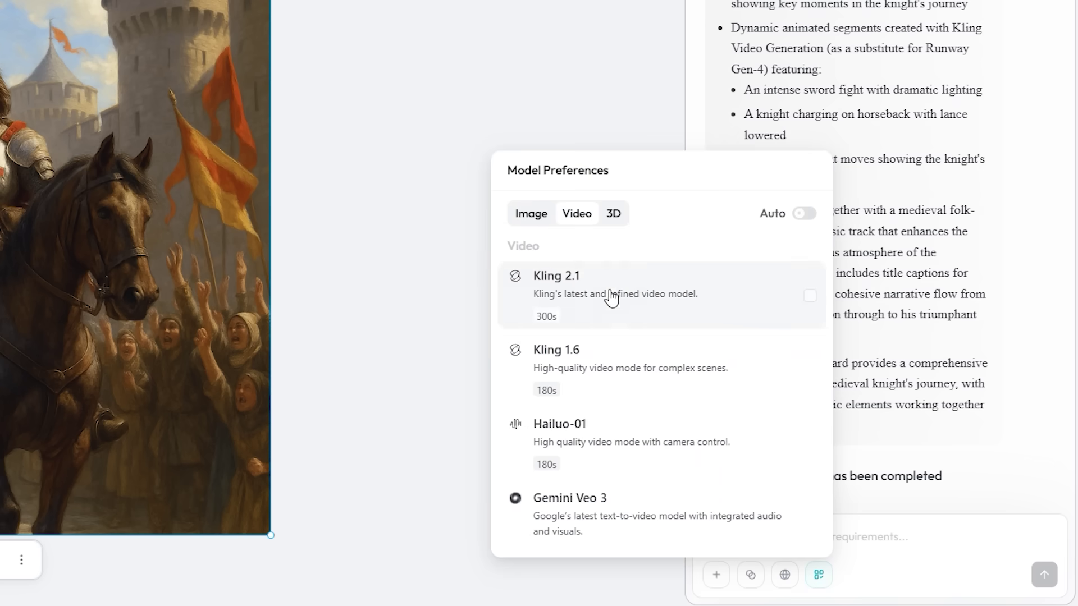
{"action": "scroll", "coordinate": [618, 320], "scroll_direction": "down", "scroll_amount": 4}
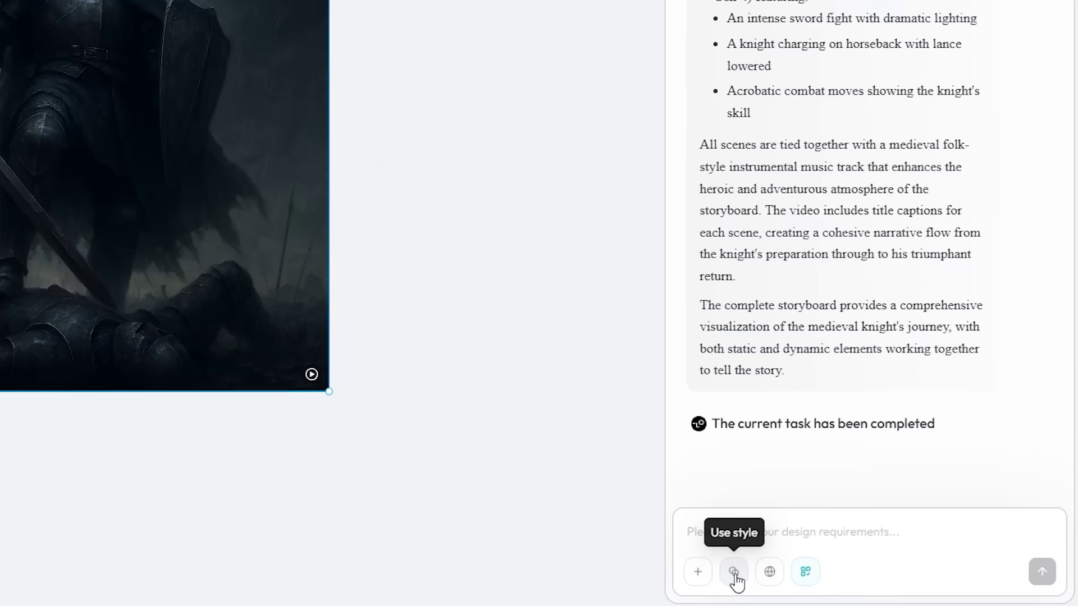
{"action": "left_click", "coordinate": [838, 581]}
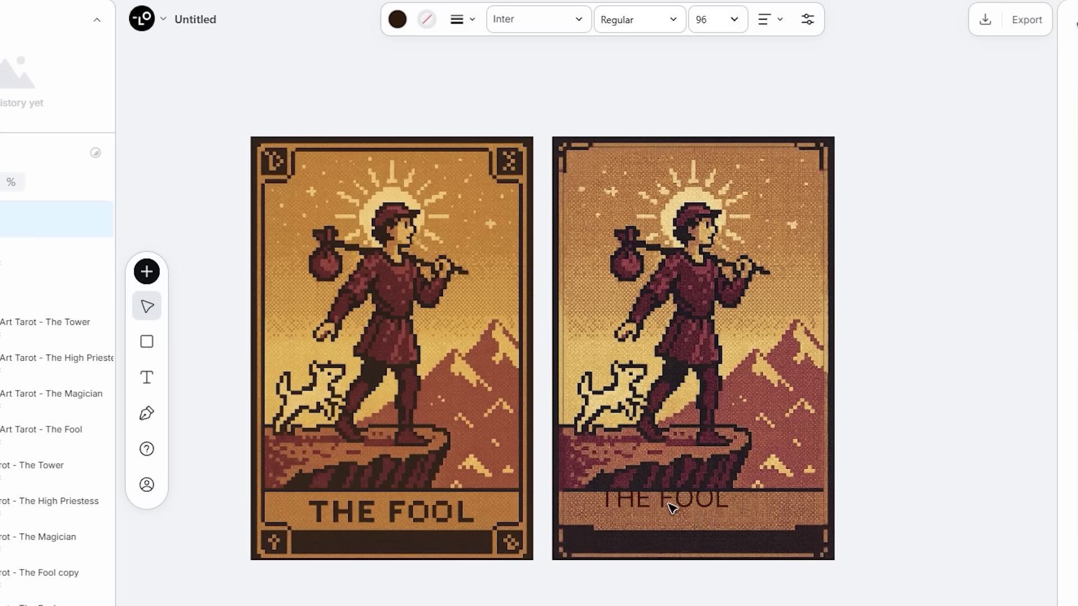
Recolour the THE FOOL caption orange (ff8b33), then bring up the image's export format list
{"action": "left_click", "coordinate": [398, 19]}
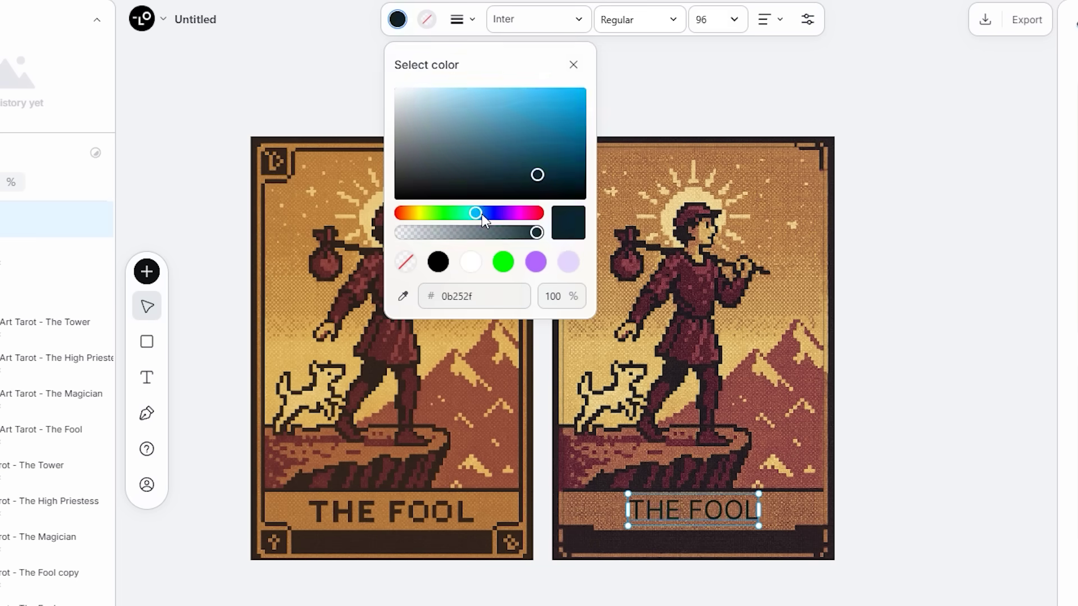
{"action": "left_click_drag", "start_coordinate": [518, 213], "coordinate": [406, 213]}
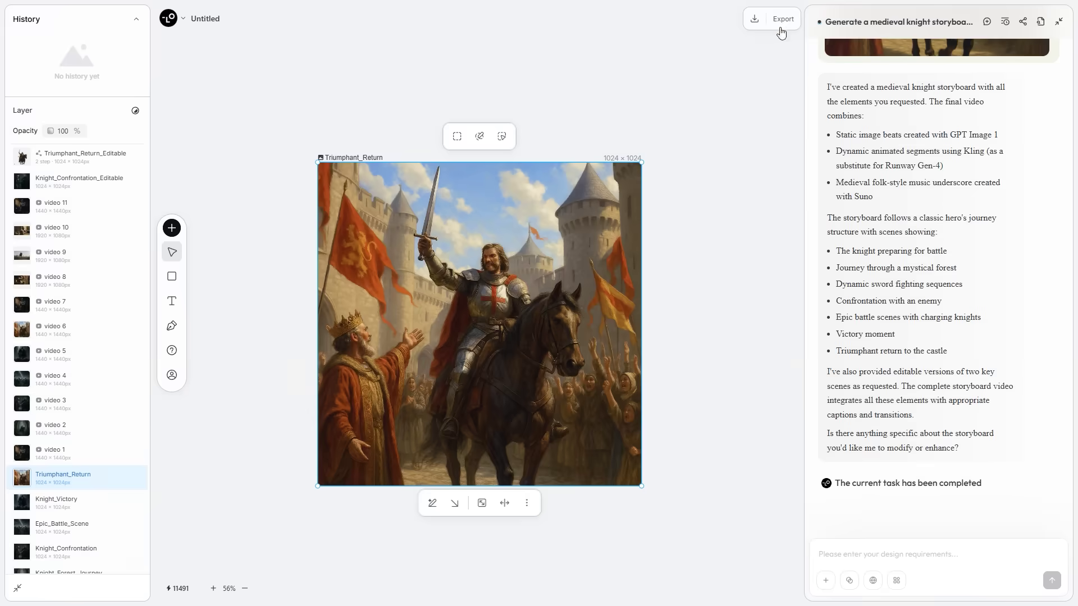
{"action": "left_click", "coordinate": [780, 25]}
{"action": "left_click", "coordinate": [774, 117]}
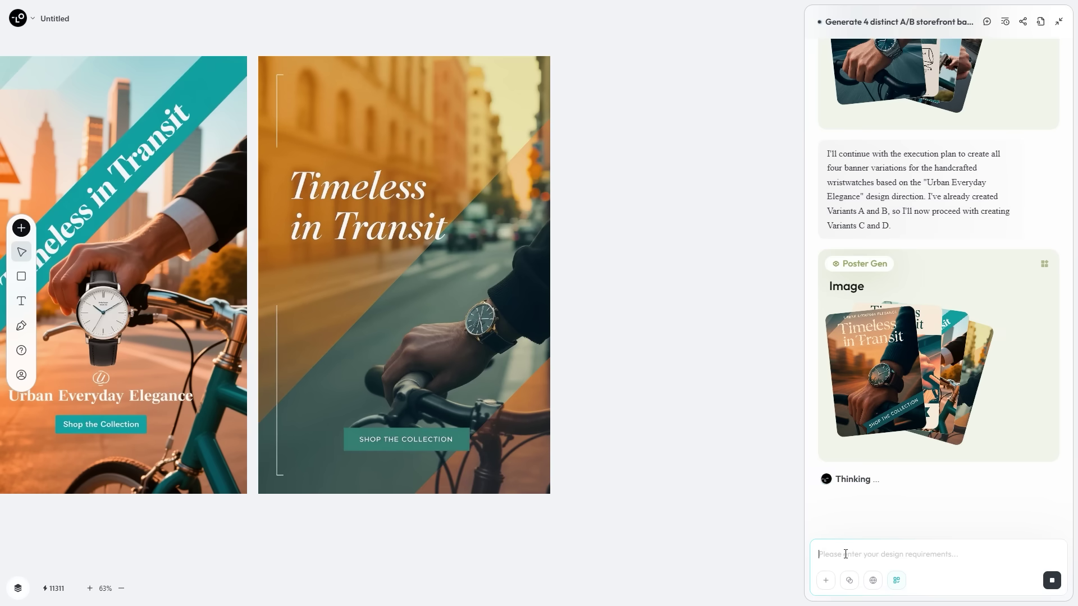
Pan and zoom across the generated watch storefront banner posters
{"action": "left_click_drag", "start_coordinate": [356, 413], "coordinate": [643, 414]}
{"action": "scroll", "coordinate": [530, 408], "scroll_direction": "down", "scroll_amount": 5}
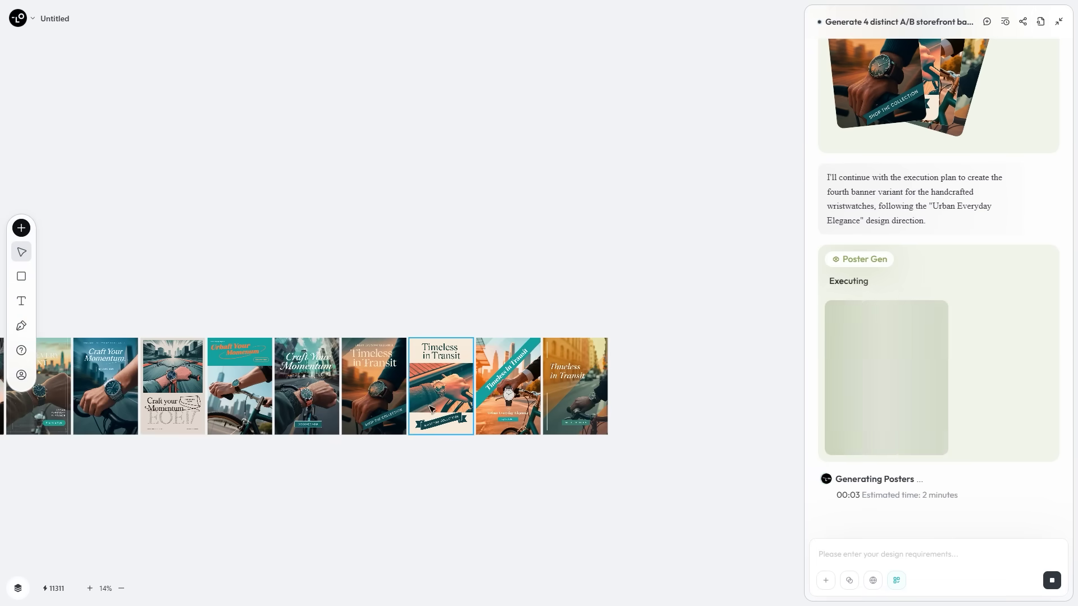
{"action": "scroll", "coordinate": [561, 426], "scroll_direction": "up", "scroll_amount": 5}
{"action": "scroll", "coordinate": [591, 360], "scroll_direction": "left", "scroll_amount": 5}
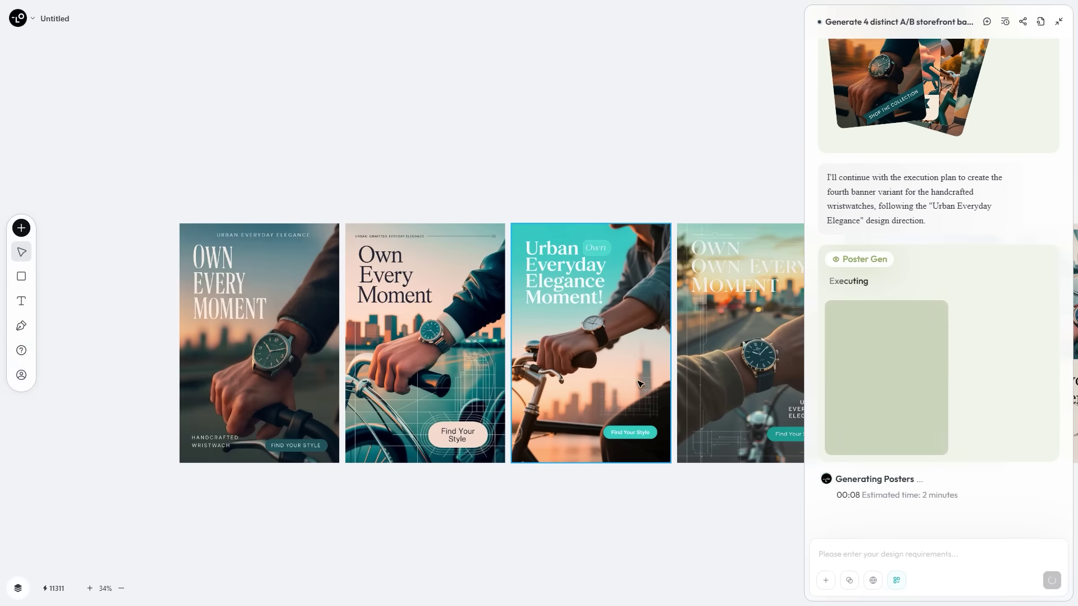
{"action": "scroll", "coordinate": [591, 360], "scroll_direction": "right", "scroll_amount": 10}
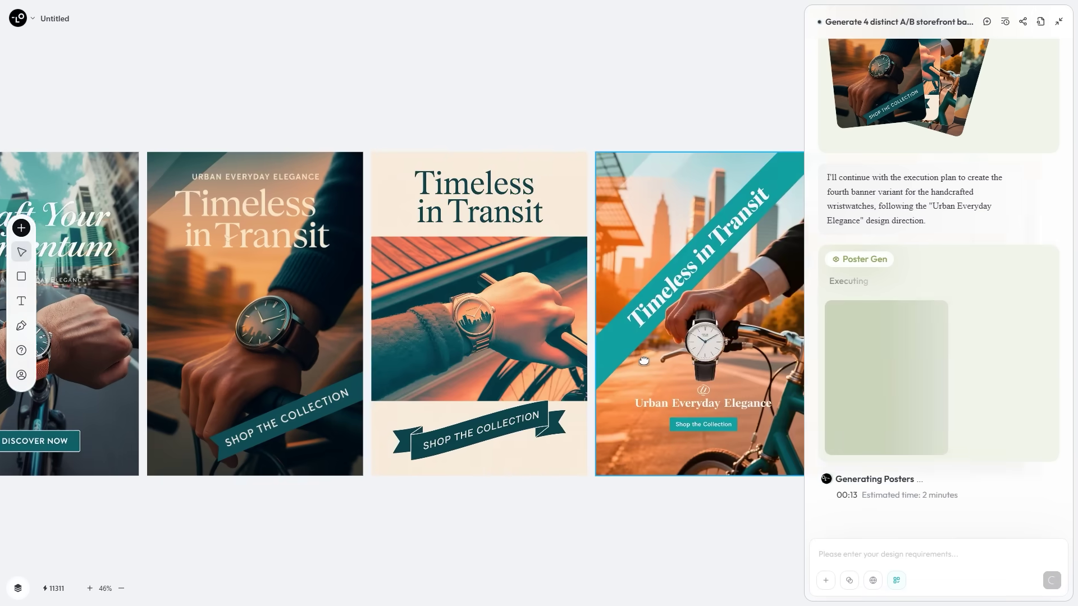
{"action": "scroll", "coordinate": [345, 364], "scroll_direction": "up", "scroll_amount": 5}
{"action": "scroll", "coordinate": [345, 364], "scroll_direction": "down", "scroll_amount": 3}
{"action": "scroll", "coordinate": [691, 366], "scroll_direction": "right", "scroll_amount": 4}
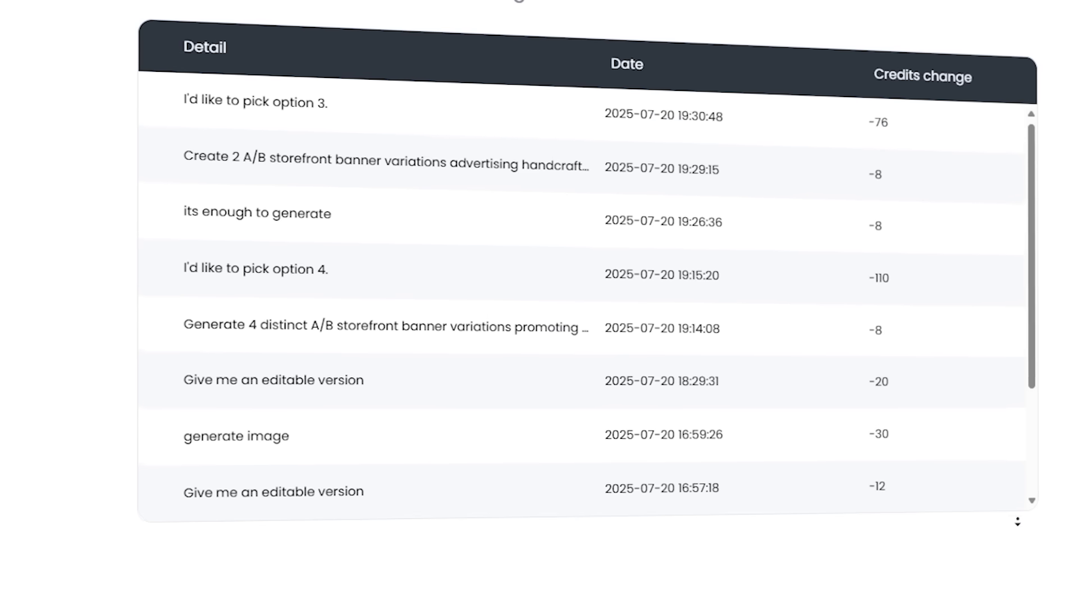
Scroll the knight storyboard canvas to view its scene images
{"action": "scroll", "coordinate": [1017, 526], "scroll_direction": "down", "scroll_amount": 1}
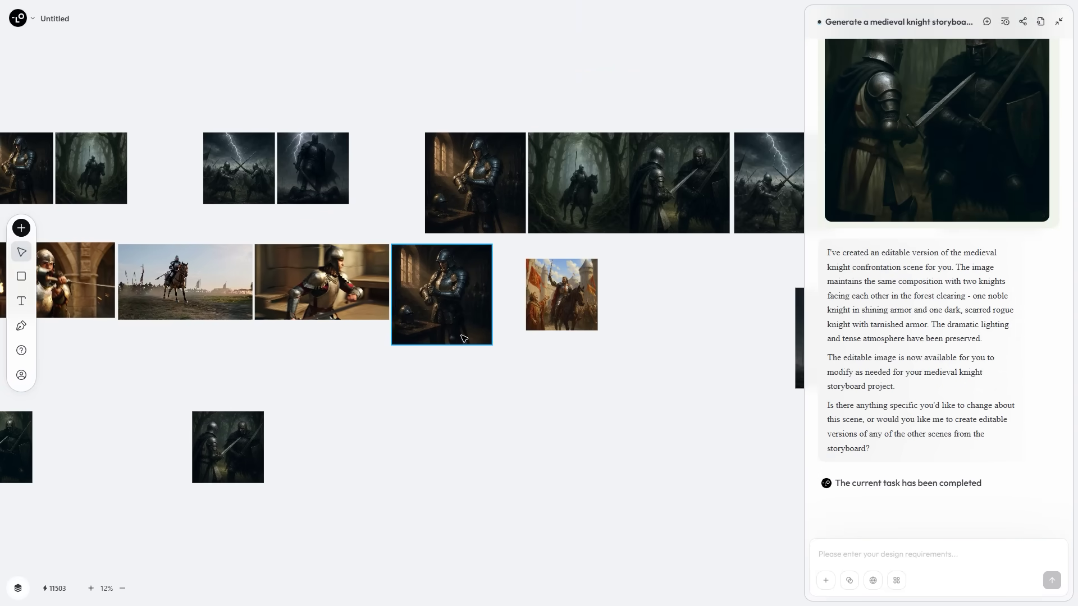
Move the Triumphant_Return knight image lower on the storyboard canvas
{"action": "scroll", "coordinate": [463, 339], "scroll_direction": "left", "scroll_amount": 5}
{"action": "scroll", "coordinate": [505, 380], "scroll_direction": "right", "scroll_amount": 8}
{"action": "scroll", "coordinate": [506, 380], "scroll_direction": "up", "scroll_amount": 4}
{"action": "left_click_drag", "start_coordinate": [495, 385], "coordinate": [489, 430]}
{"action": "scroll", "coordinate": [489, 430], "scroll_direction": "down", "scroll_amount": 7}
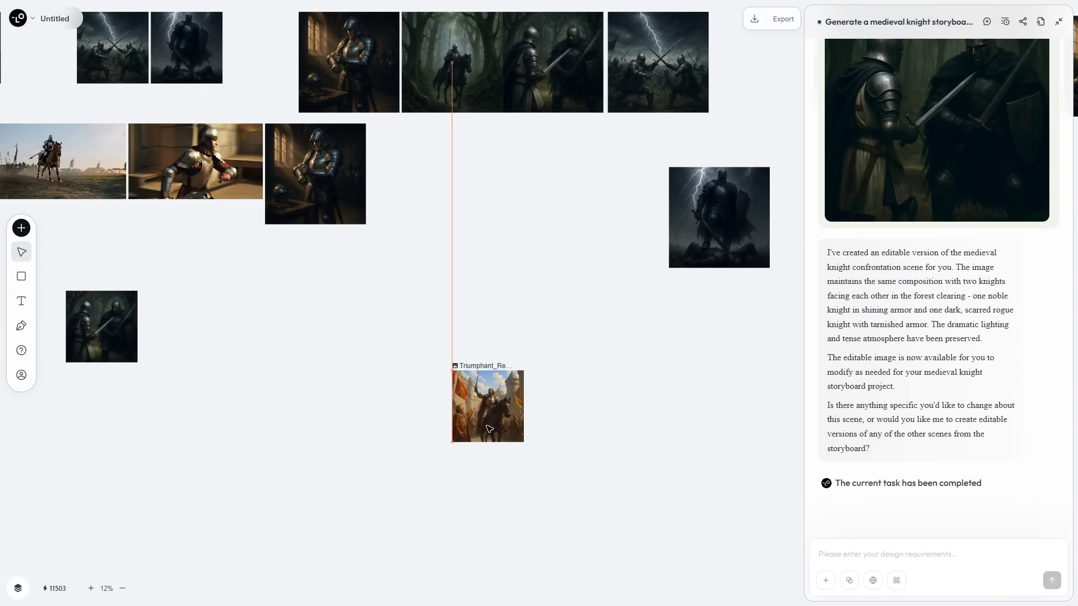
{"action": "scroll", "coordinate": [489, 430], "scroll_direction": "up", "scroll_amount": 5}
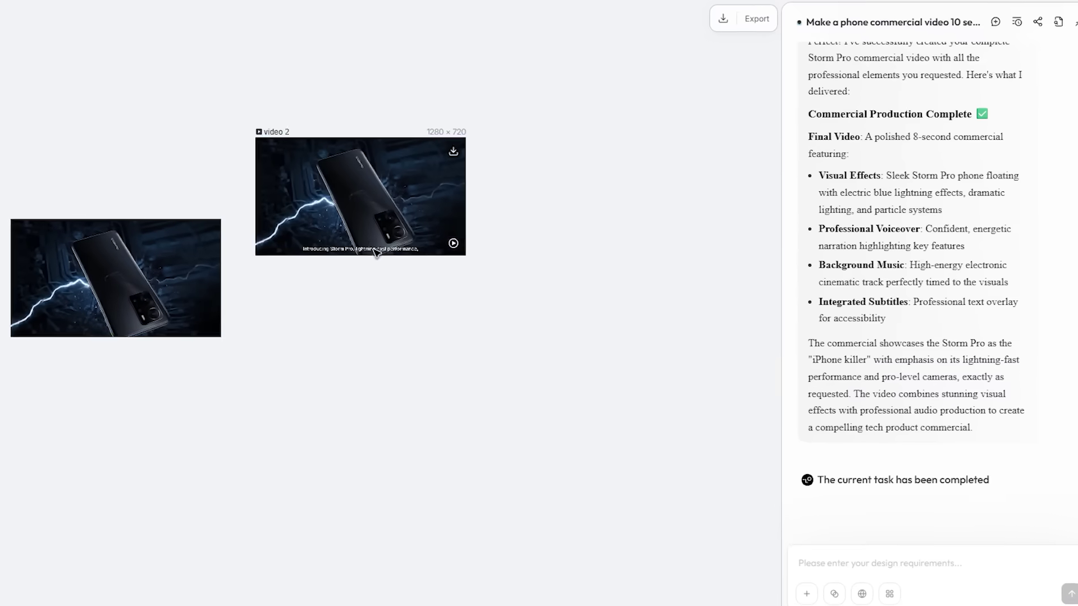
Play the first Storm Pro commercial video, then bring up the Welcome to Lovart login window
{"action": "left_click", "coordinate": [221, 333]}
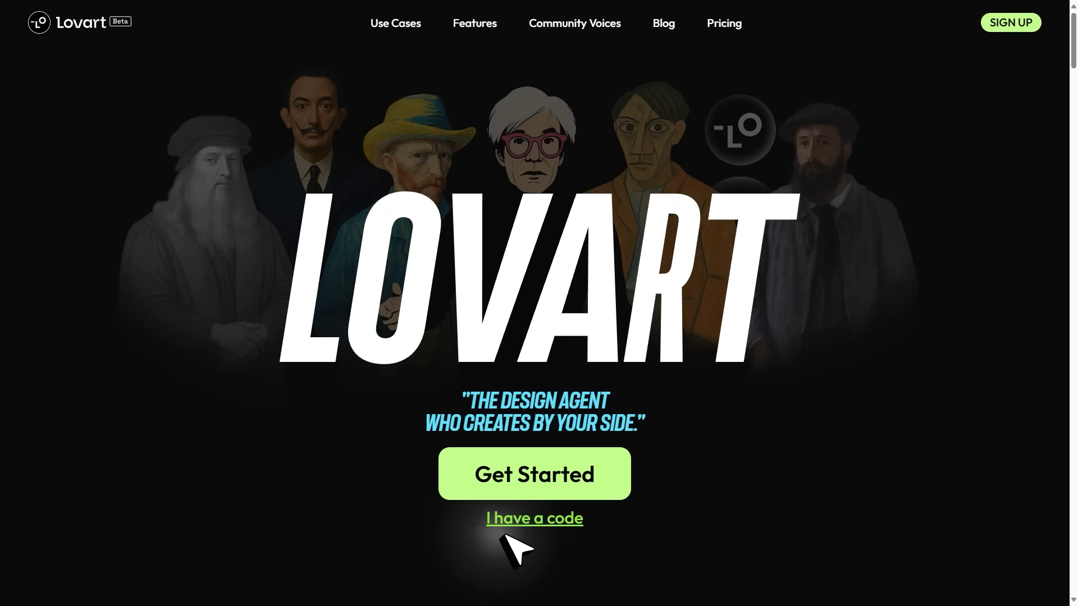
{"action": "left_click", "coordinate": [553, 523]}
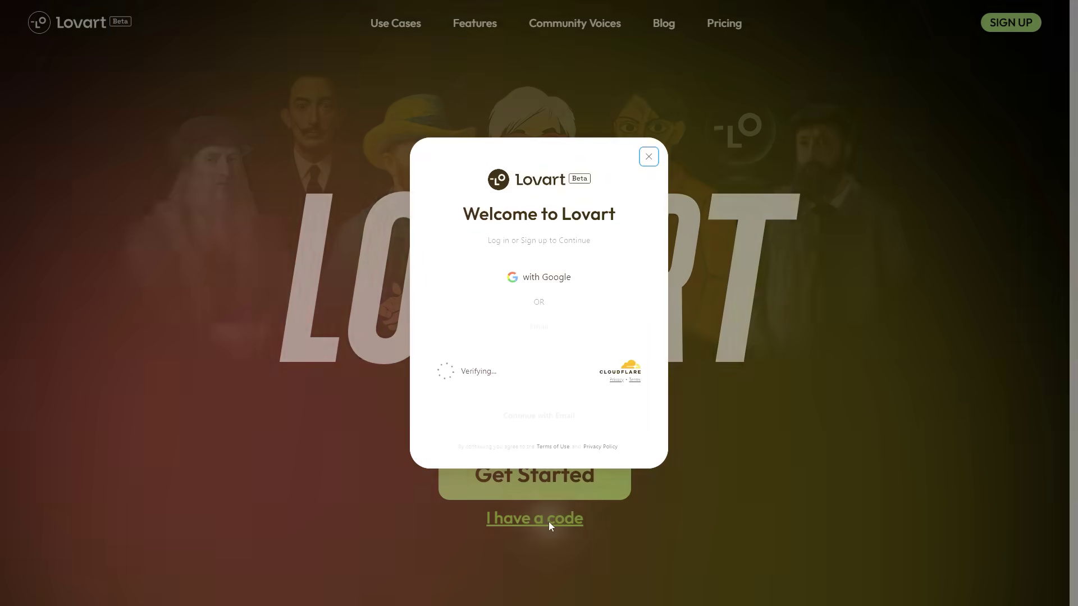